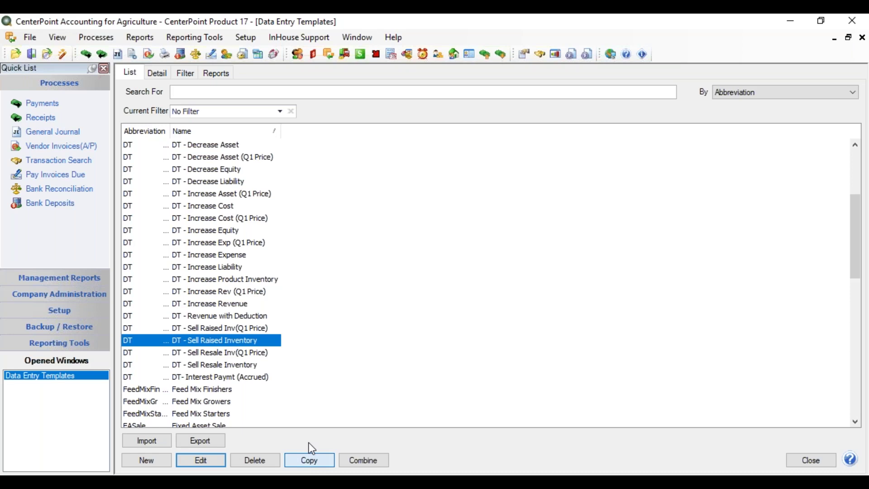
- Copy the DT - Sell Raised Inventory template as Comm Wage, named Commodity Wage, and make it available as a special process
left_click(310, 459)
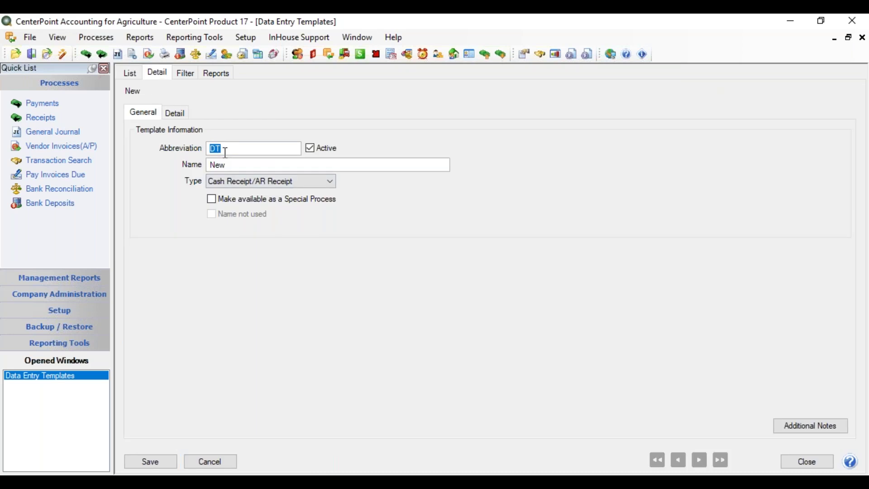
type("Comm Wage")
key("Tab")
type("Commodity Wage")
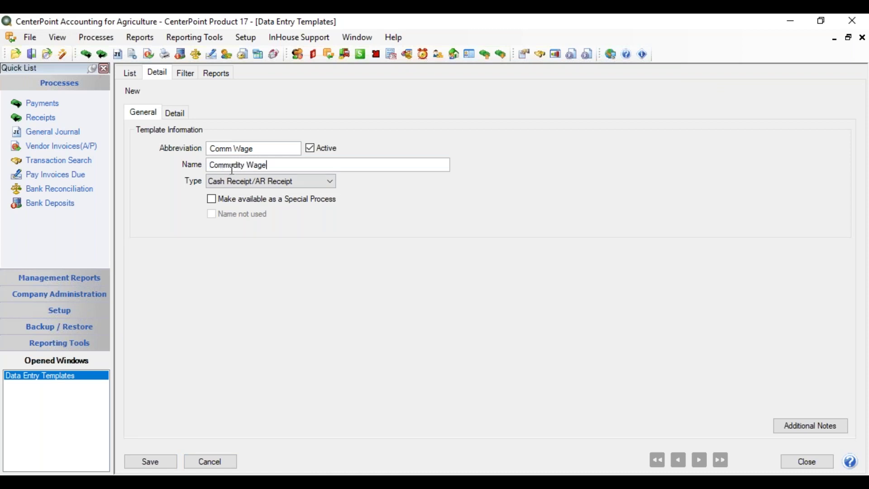
left_click(211, 201)
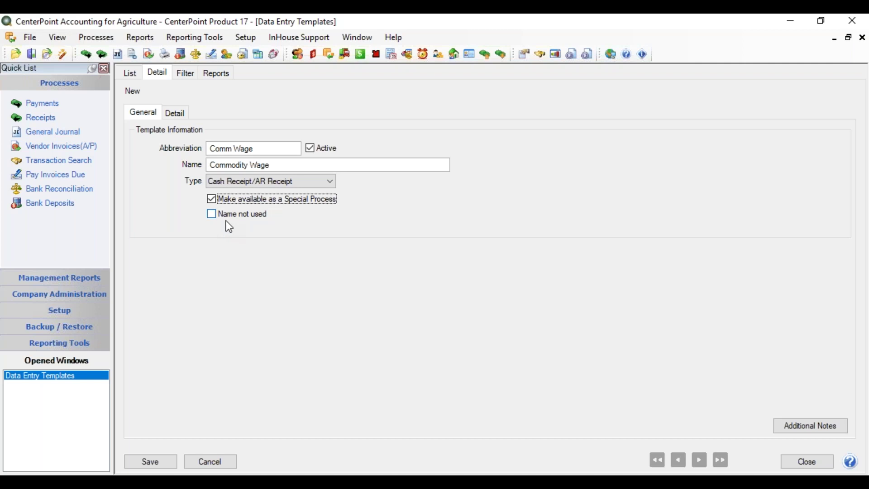
- Rename the template's Bank journal entry to Expense and set its expected account type to Expenses
left_click(182, 113)
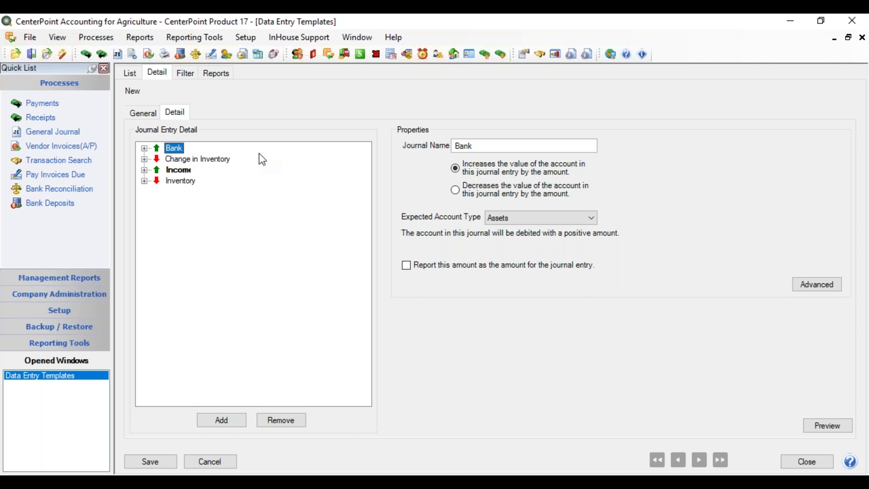
left_click_drag(491, 148, 407, 153)
type("Expense")
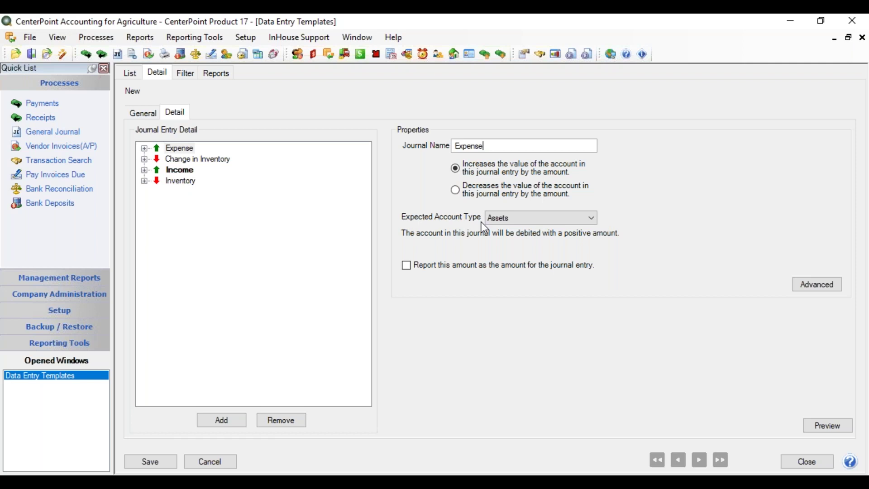
left_click(555, 219)
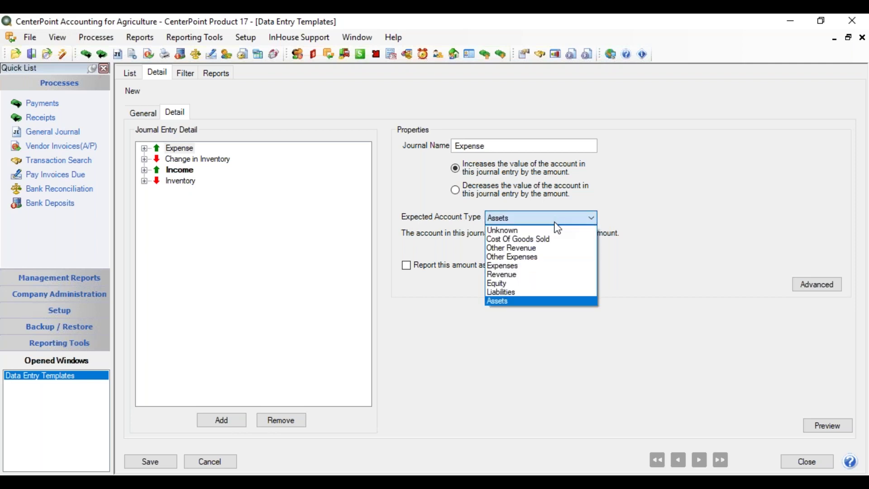
left_click(521, 265)
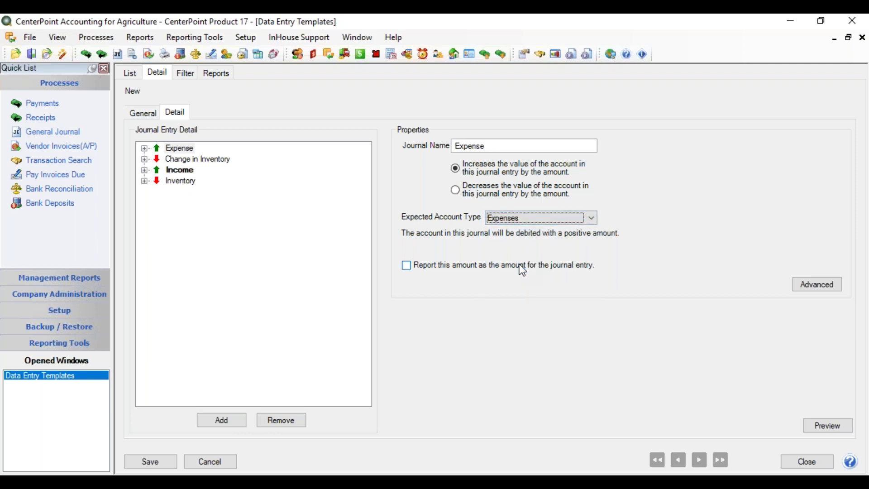
- Set the Expense entry's Account to Choose From a List with the caption Labor Expense Account
left_click(144, 149)
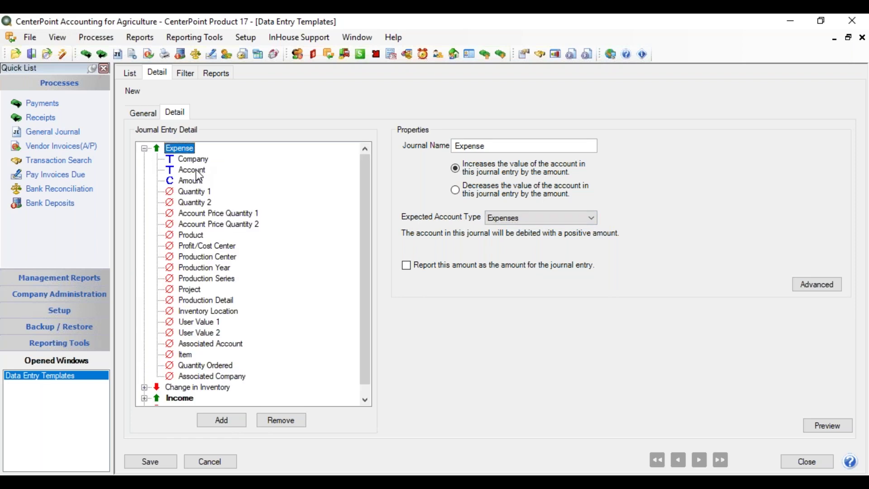
left_click(195, 171)
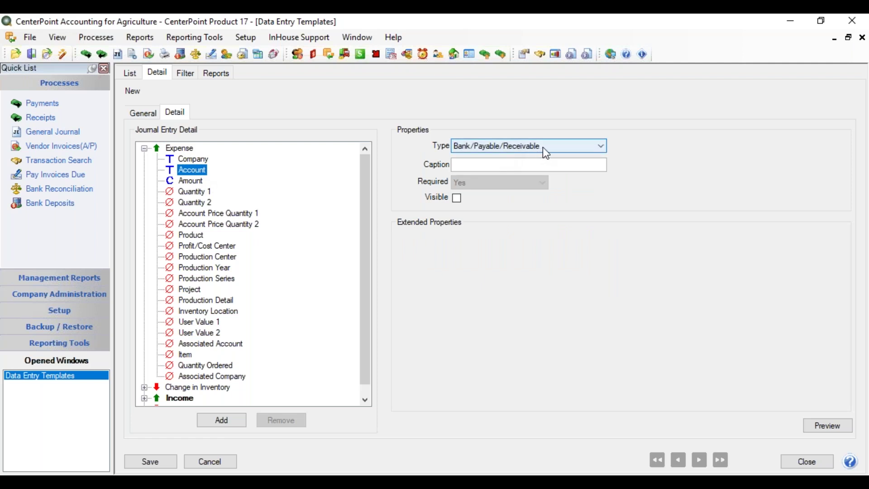
left_click(543, 148)
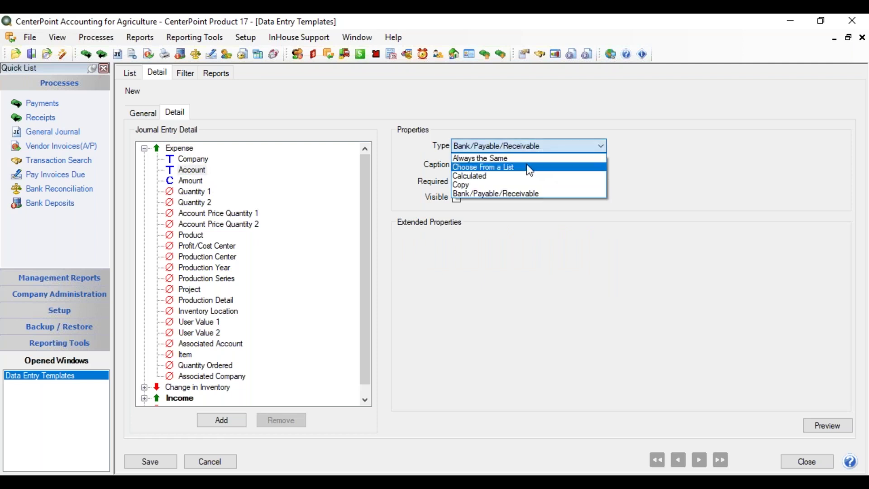
left_click(525, 164)
left_click(466, 164)
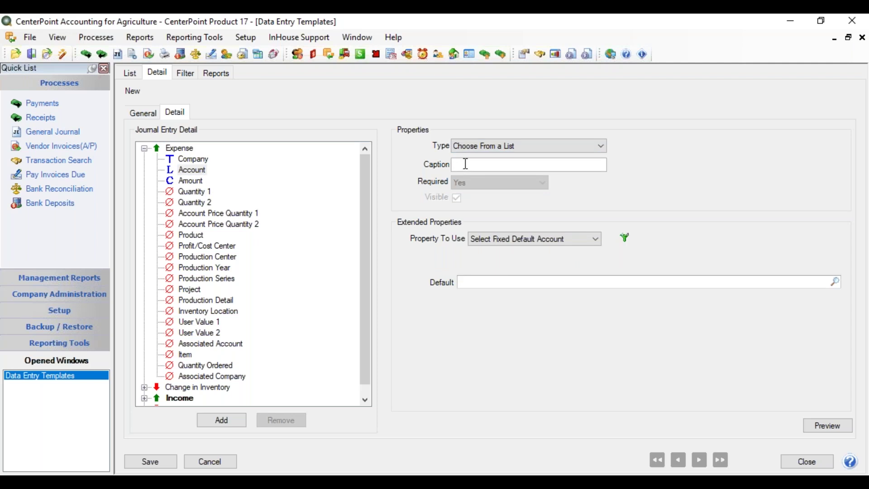
type("Labor Expense Account")
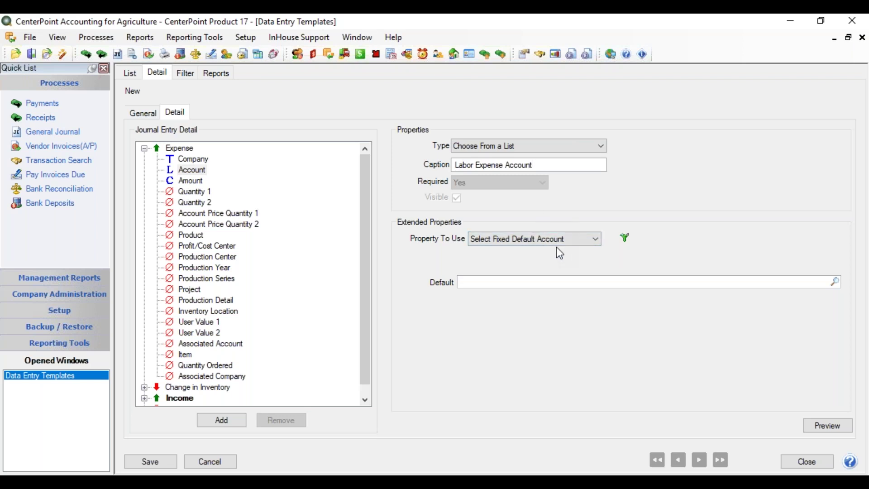
- Add an Account Types filter for Expenses to the Labor Expense Account list
left_click(625, 240)
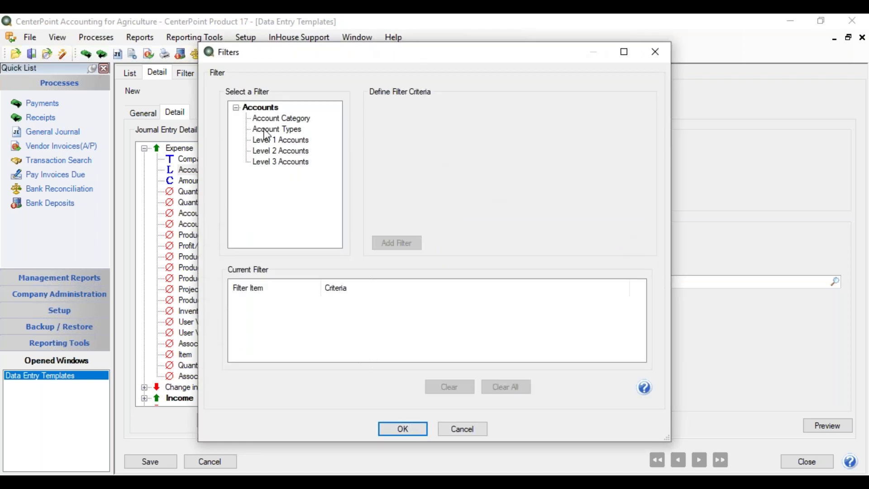
left_click(277, 130)
left_click(485, 202)
left_click(484, 203)
double_click(405, 191)
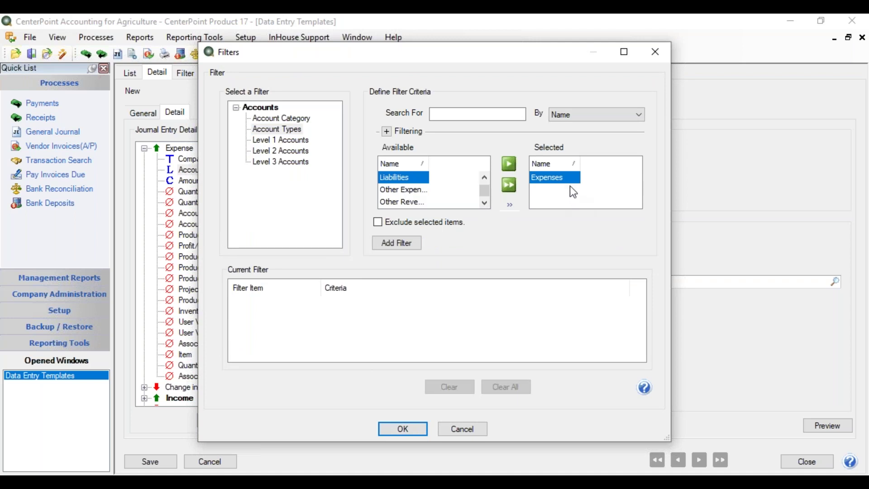
left_click(419, 242)
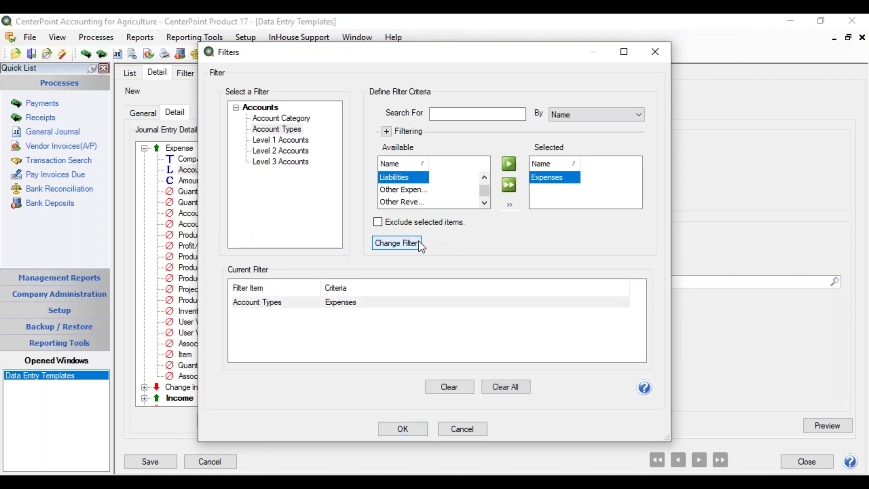
- Add an Account Category filter for Labor Expense and apply the account filters
left_click(306, 118)
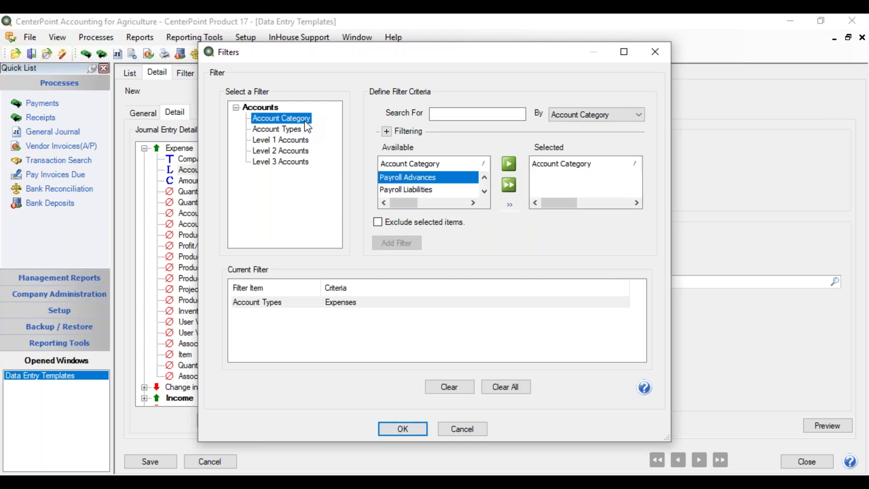
left_click(434, 113)
type("lab")
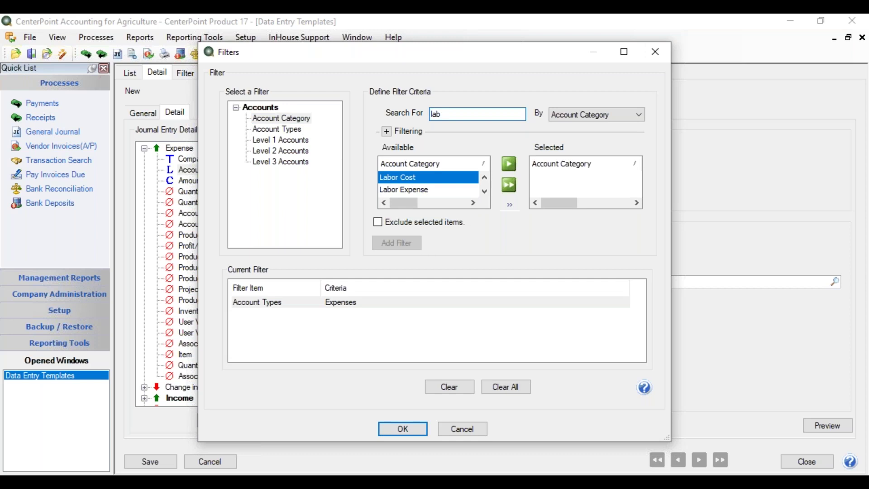
double_click(426, 190)
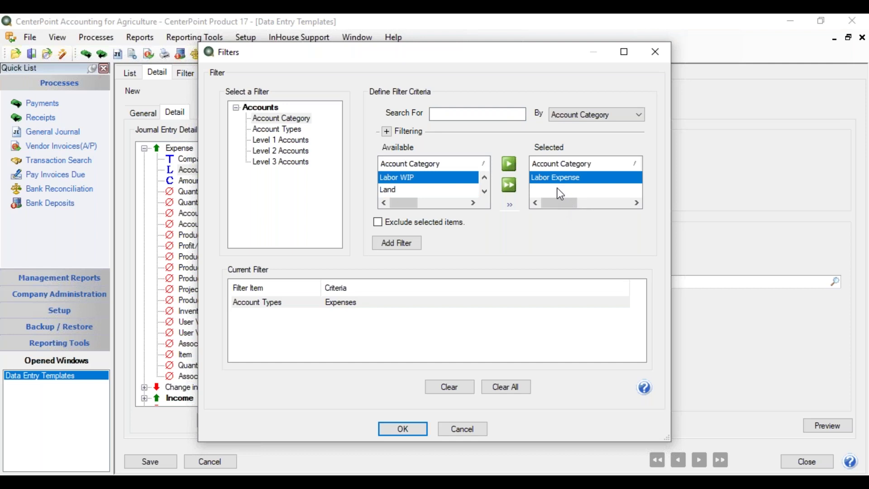
left_click(397, 241)
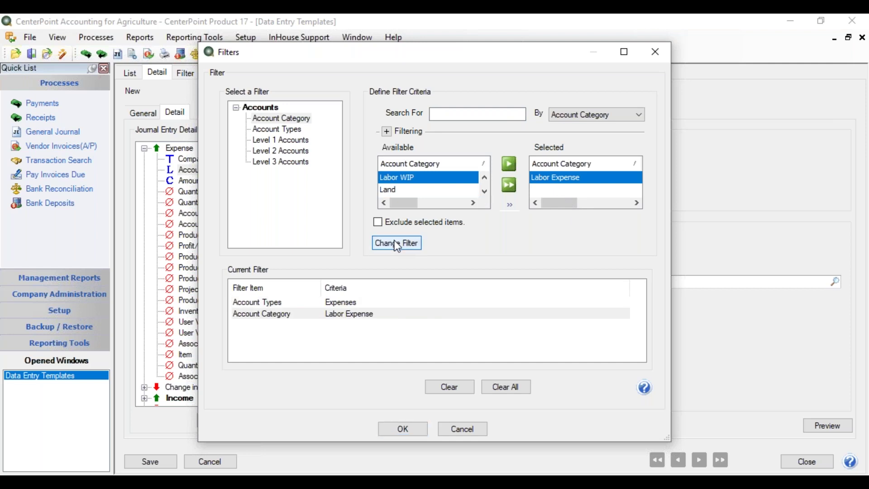
left_click(403, 429)
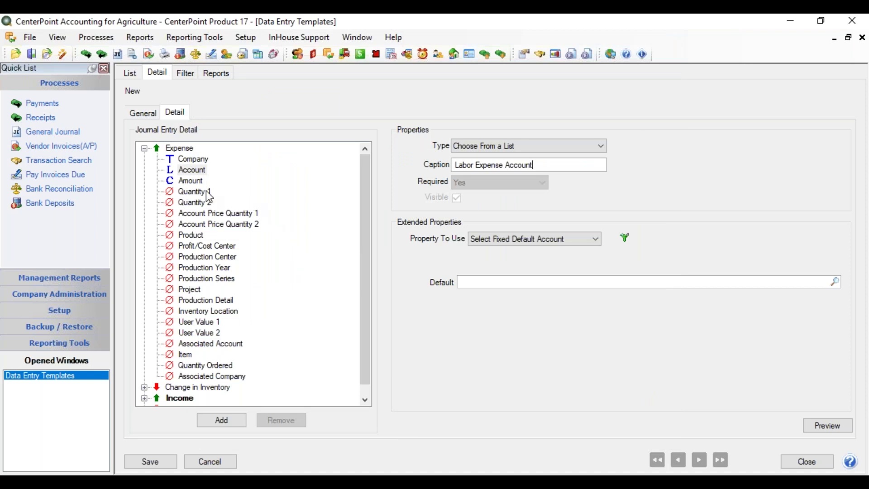
- Review the Expense entry's Amount formula, and set its Profit/Cost Center to copy from the Income entry
left_click(184, 182)
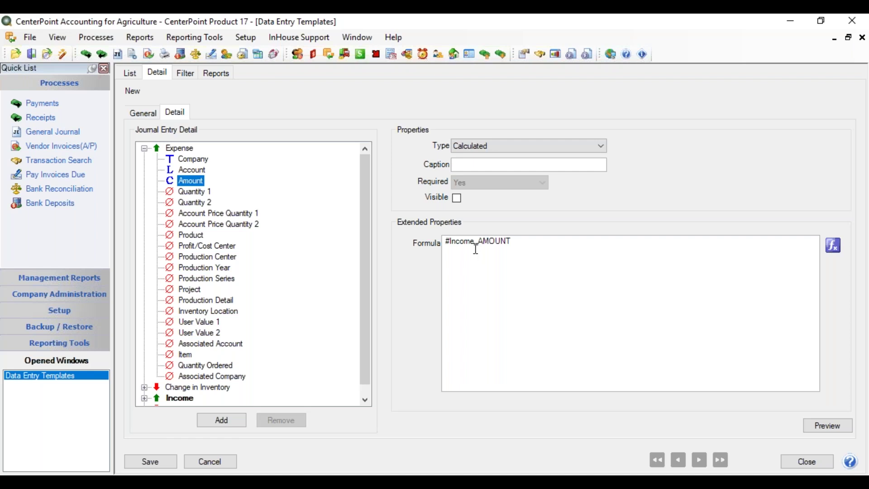
left_click(219, 246)
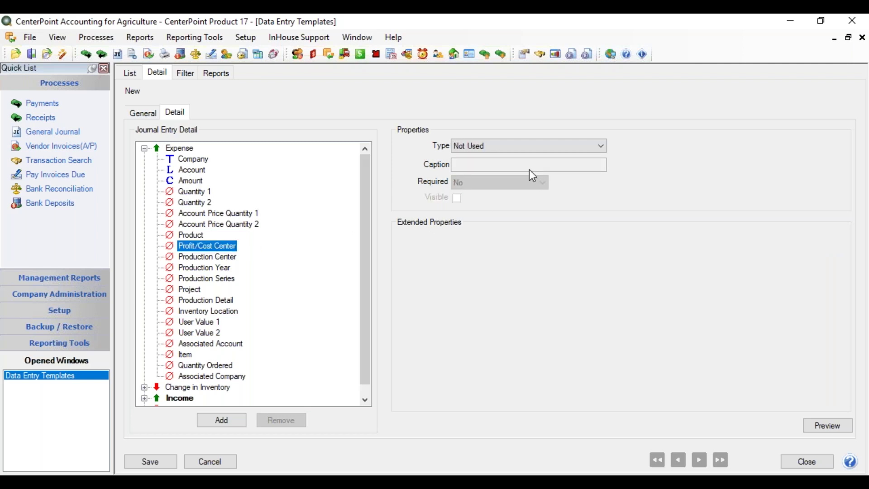
left_click(545, 148)
left_click(502, 177)
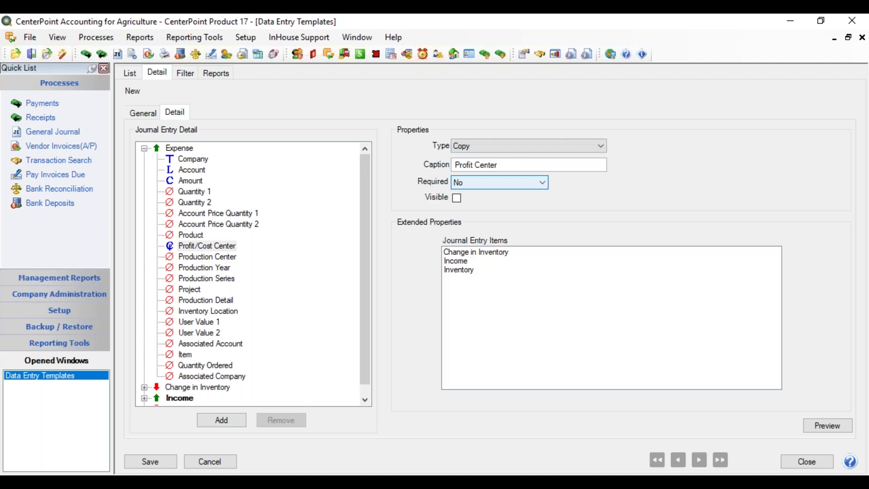
left_click(467, 260)
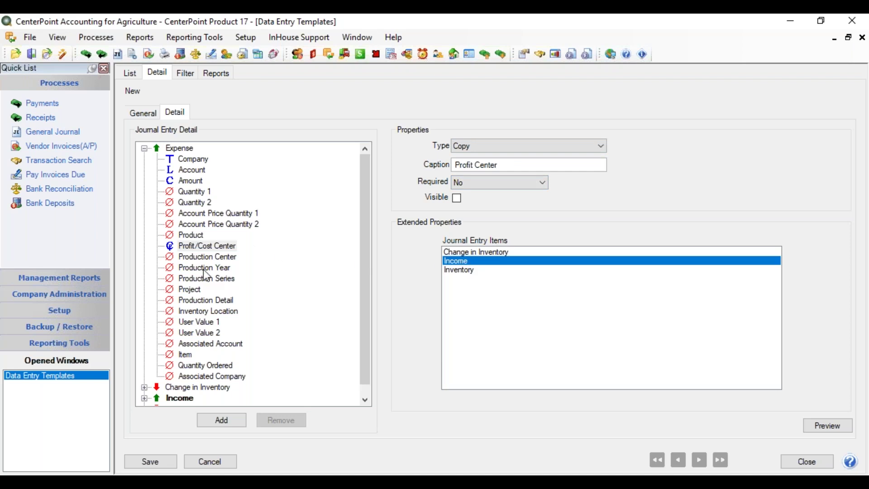
- Set the Expense entry's Production Year to copy from the Income entry
left_click(227, 267)
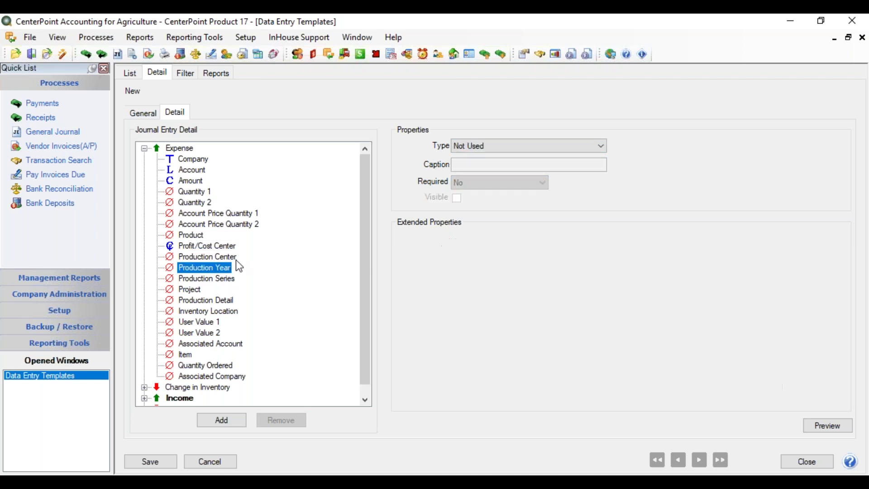
left_click(492, 147)
left_click(473, 165)
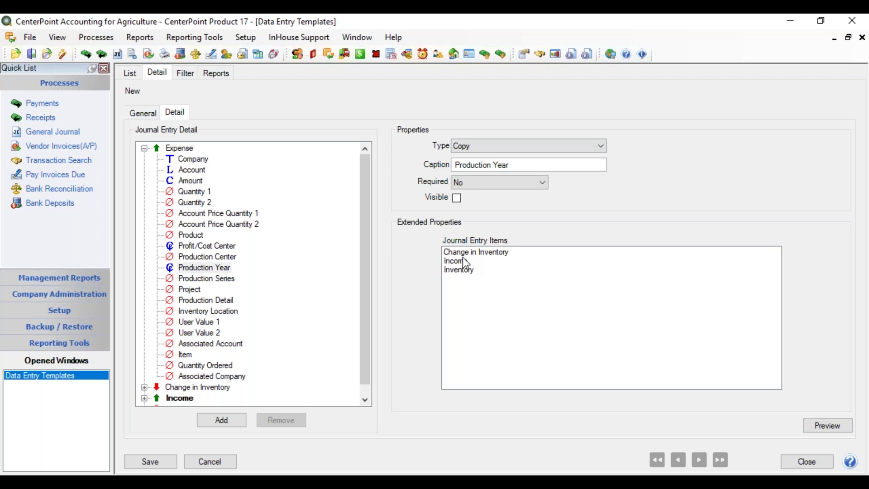
left_click(464, 262)
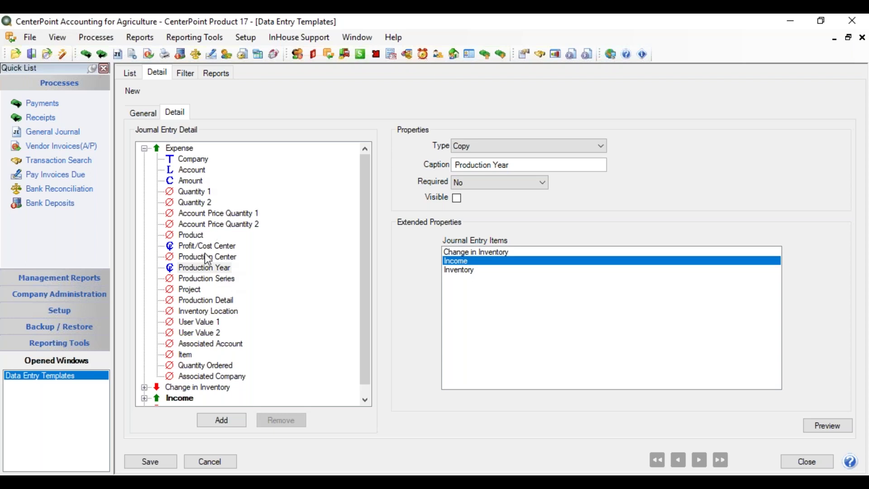
- Save the Commodity Wage template and close the Data Entry Templates window
left_click_drag(370, 223, 368, 242)
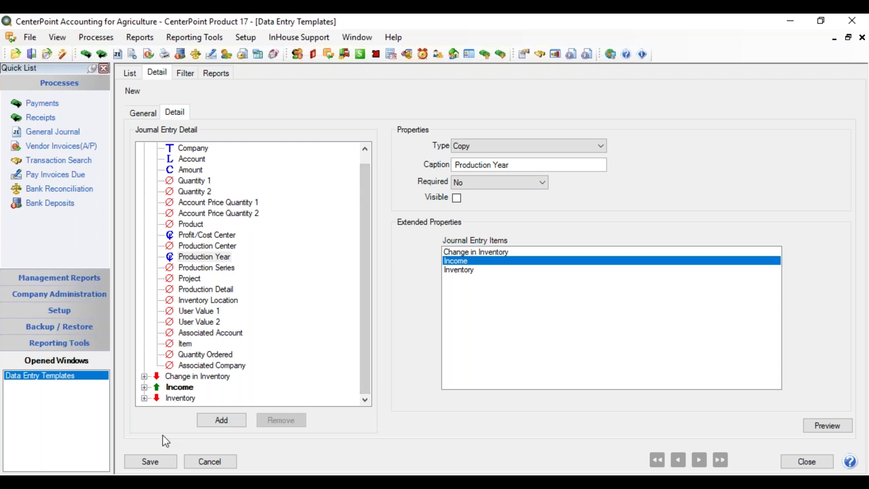
left_click(152, 463)
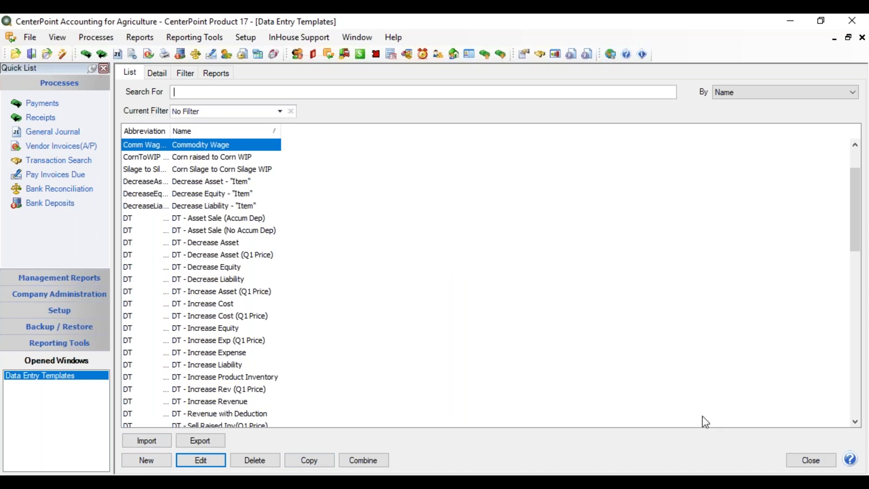
left_click(790, 458)
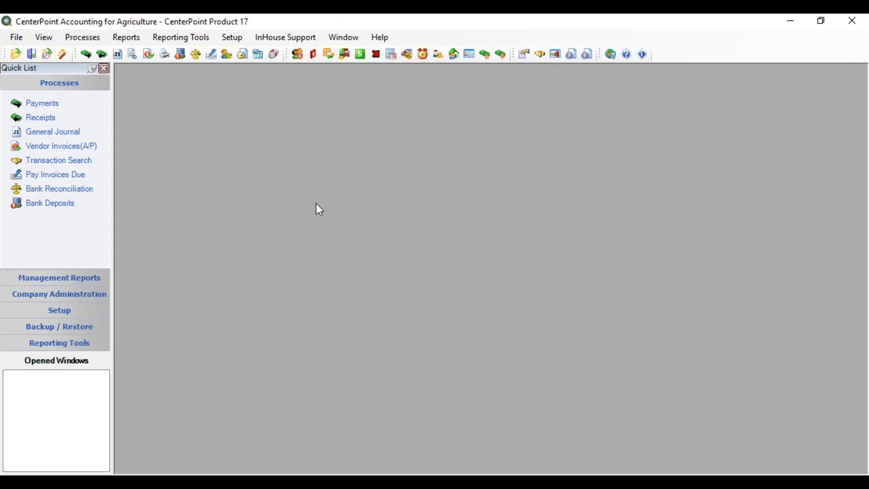
- Start a special transaction using the Commodity Wage process template
left_click(87, 38)
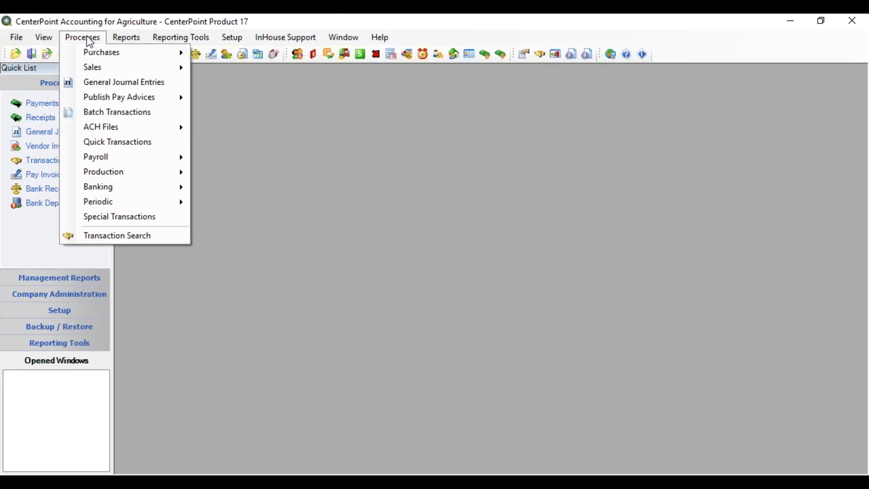
left_click(119, 217)
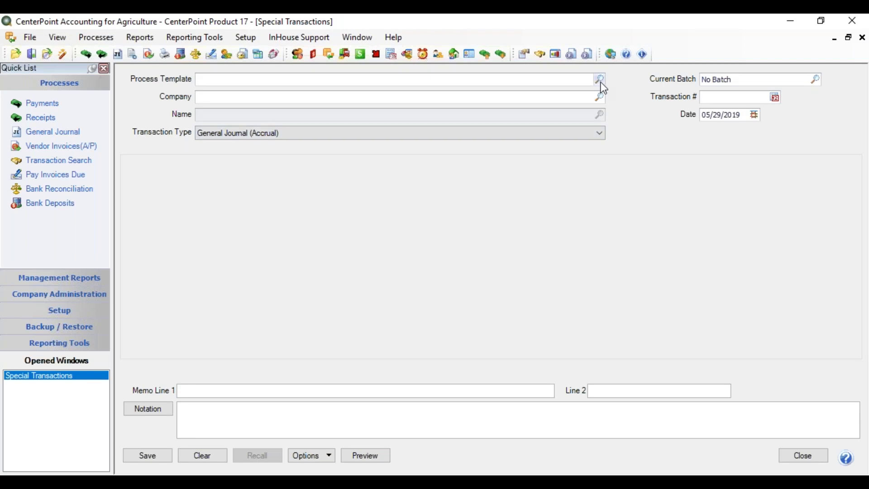
left_click(600, 80)
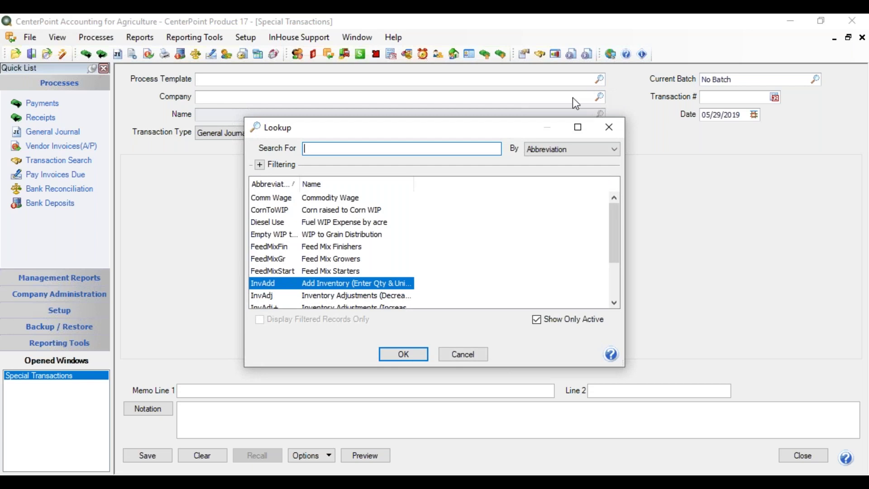
left_click(321, 199)
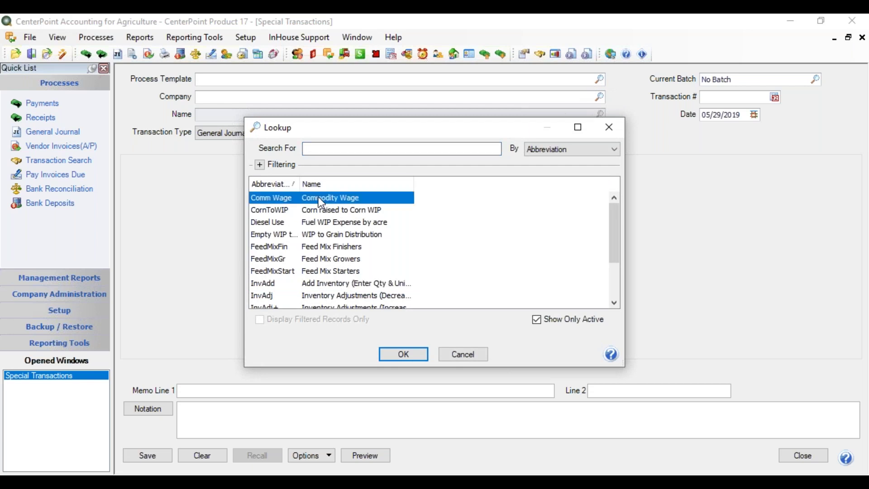
left_click(400, 356)
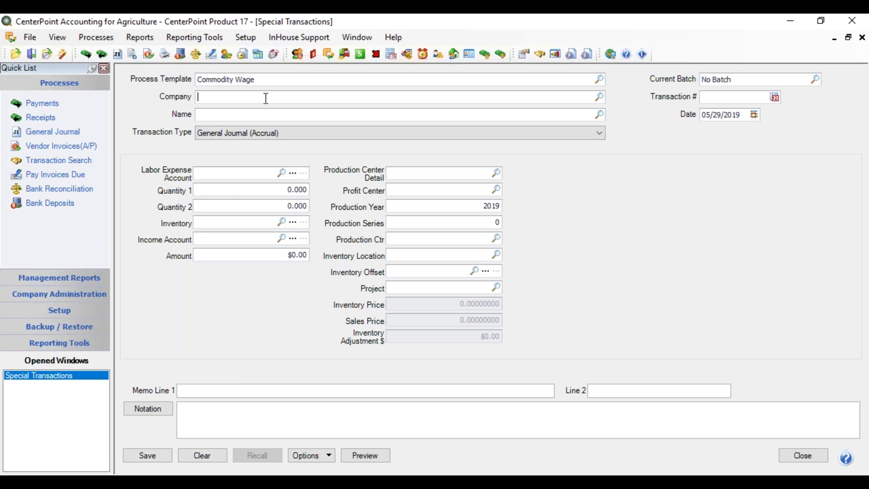
- Set the transaction's company to CenterPoint Farm and fill in the employee's name
type("cen")
key("Tab")
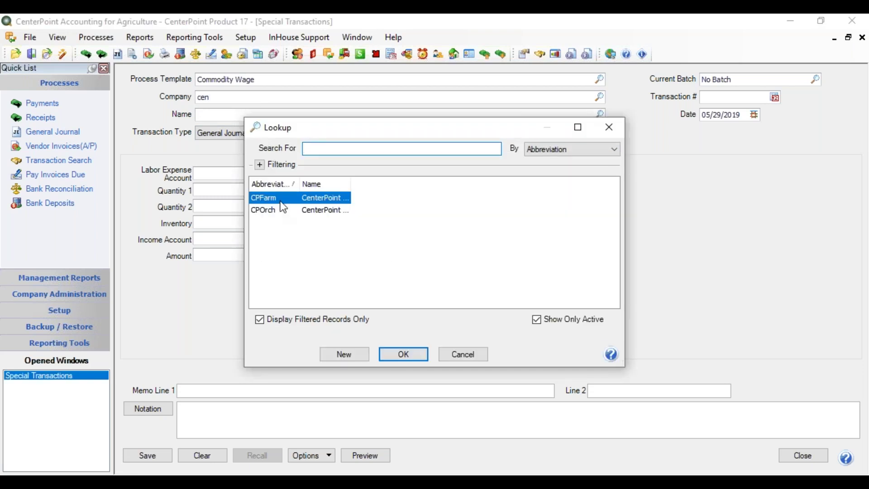
double_click(282, 200)
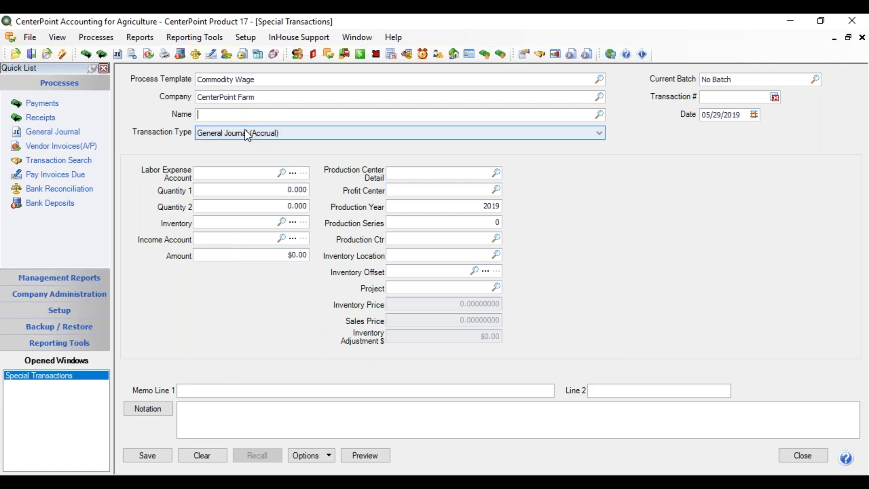
type("jack")
key("Tab")
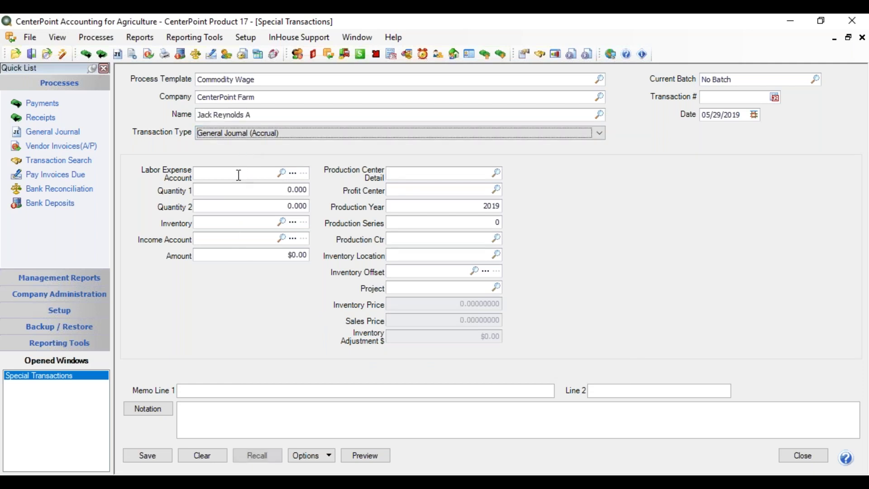
- Set the transaction type to General Journal (Cash/Accrual) and the date to 10/15/2019
left_click(377, 136)
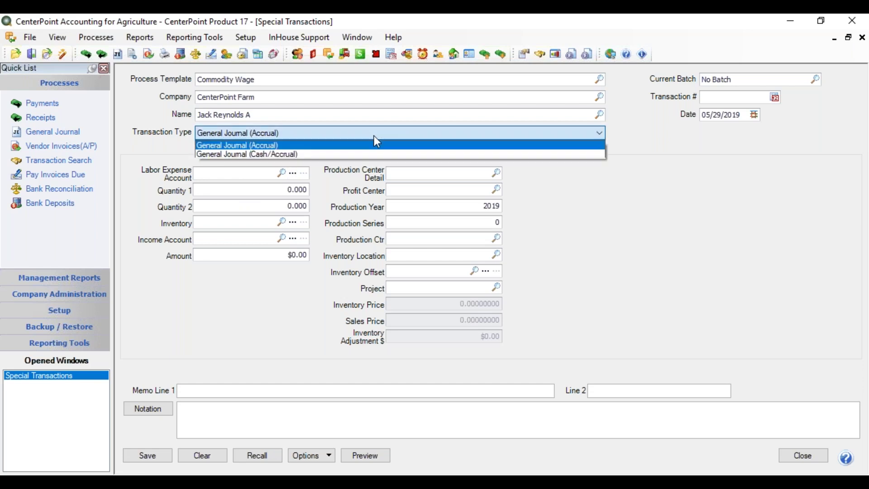
left_click(366, 153)
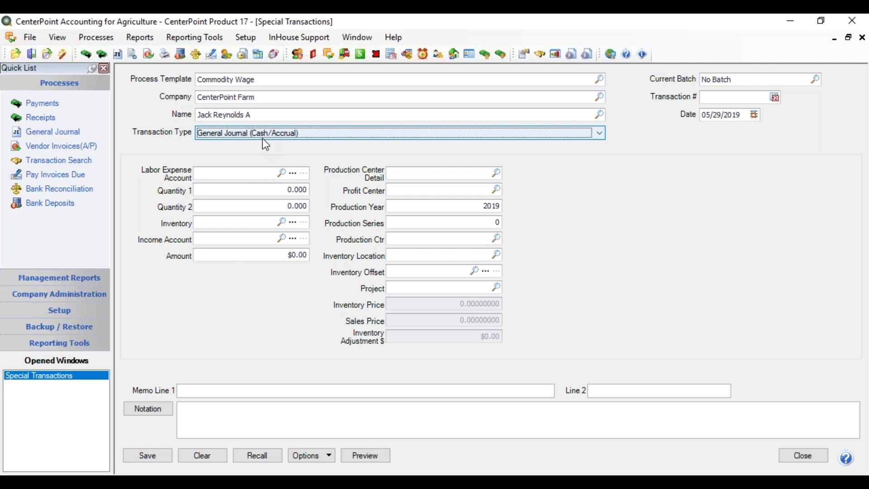
left_click(748, 114)
left_click_drag(747, 114, 679, 119)
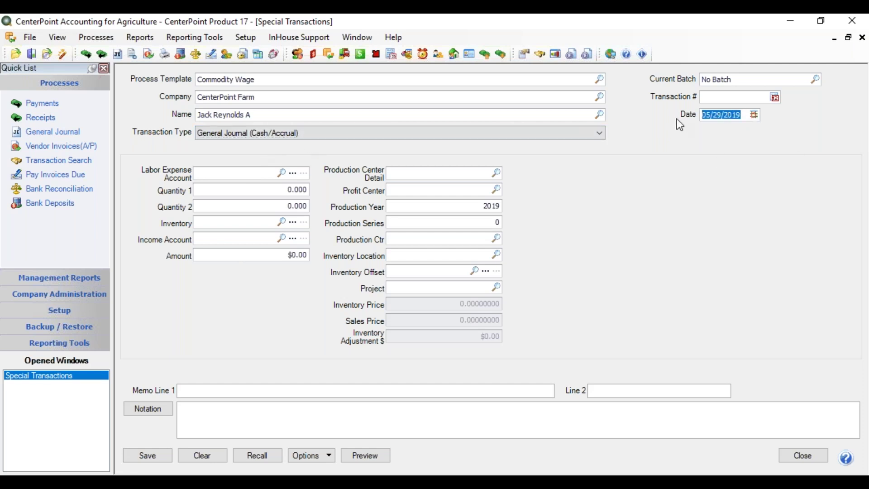
key("BackSpace")
type("101519")
key("Tab")
- Set the labor expense account to Labor Expense - Hourly and enter 5,000 as Quantity 1
type("labor")
key("Tab")
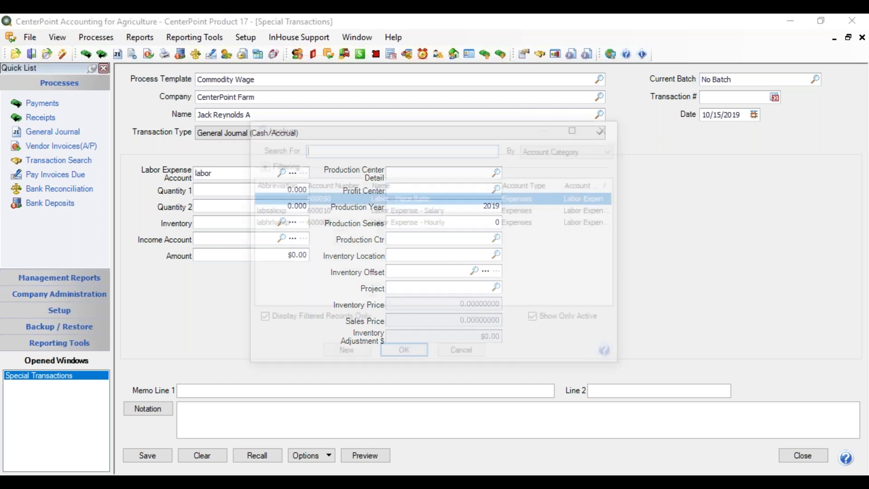
double_click(357, 220)
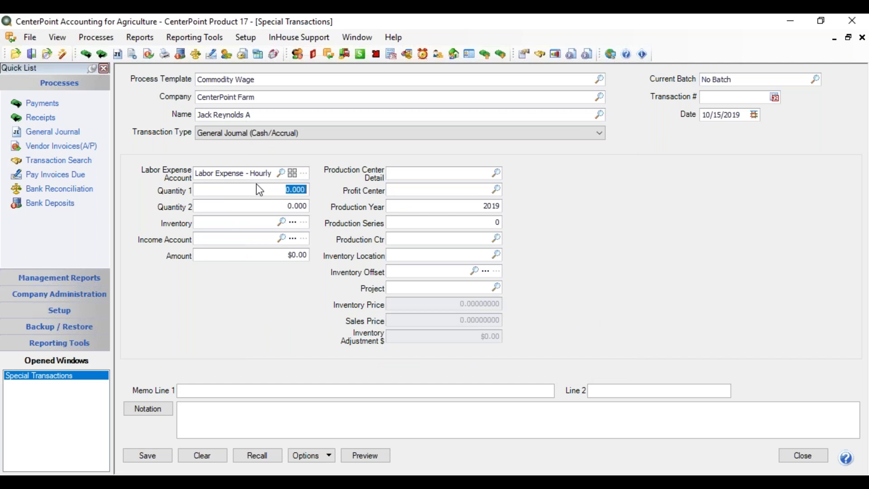
type("5000")
key("Tab")
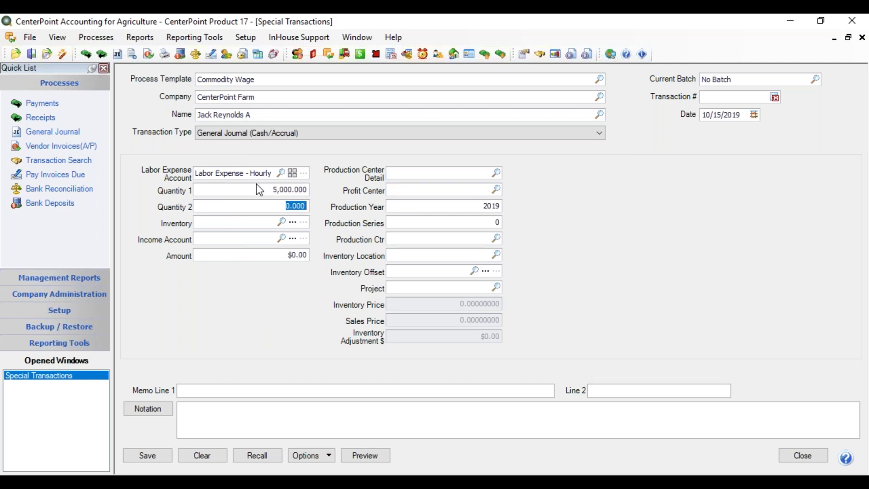
- Choose Inventory - Corn as the inventory account and check its balance by storage location
left_click(218, 222)
left_click(281, 223)
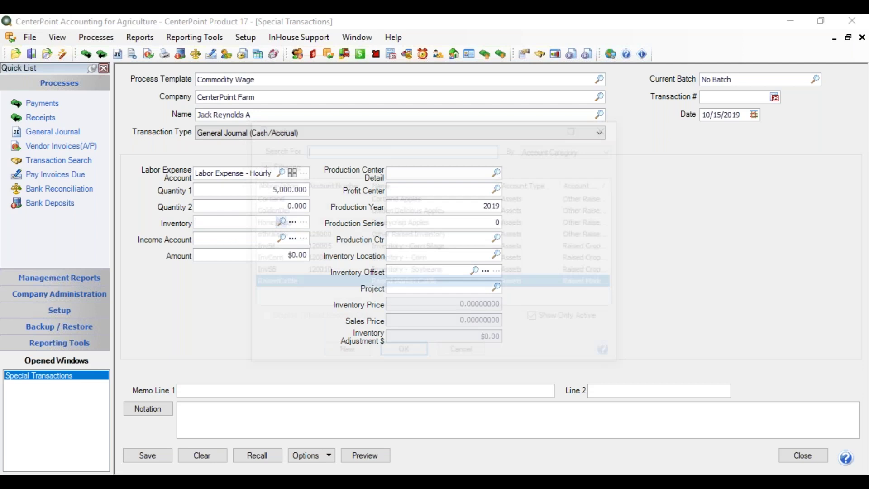
left_click(359, 261)
double_click(360, 261)
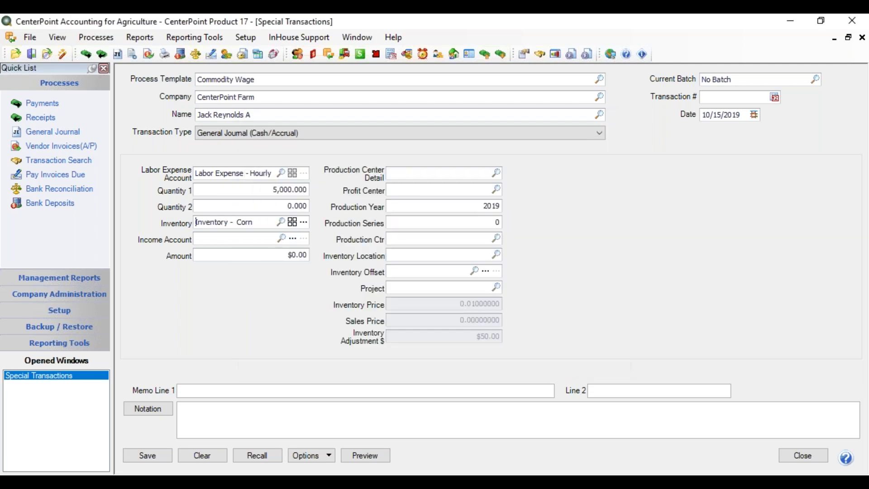
left_click(304, 223)
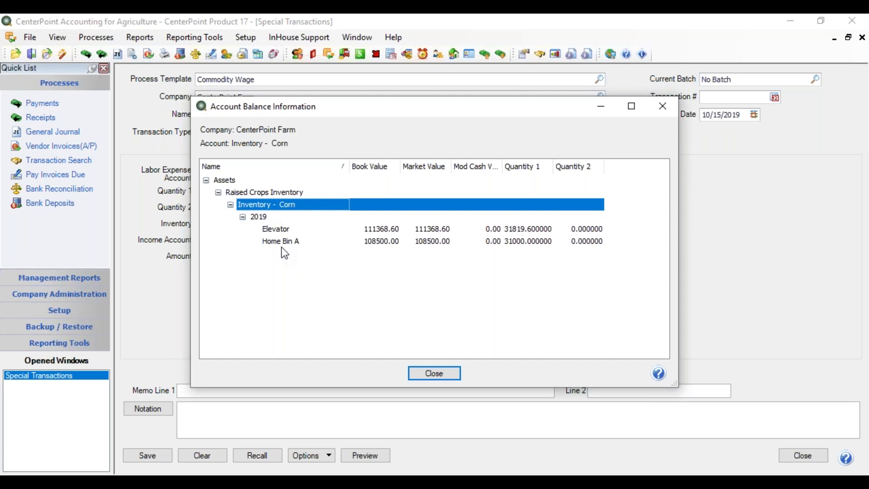
left_click(452, 371)
- Set the income account to Sales of Corn and the amount to $17,000.00
left_click(254, 240)
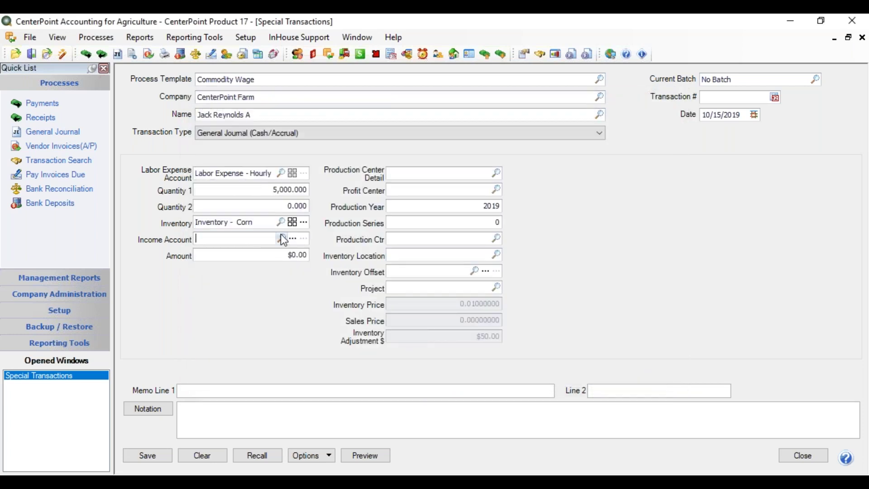
type("sales of cor")
key("Tab")
double_click(402, 225)
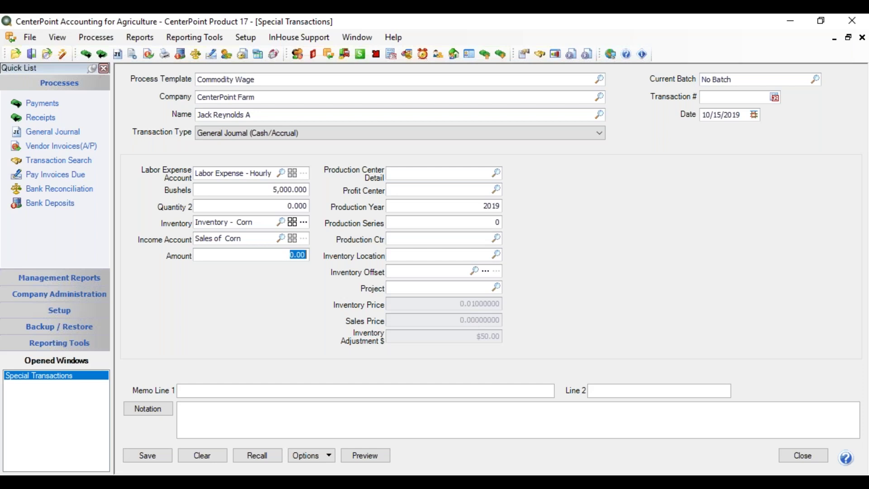
type("17000")
key("Tab")
- Set the profit center to Corn and the inventory location to Home Bin A
left_click(397, 189)
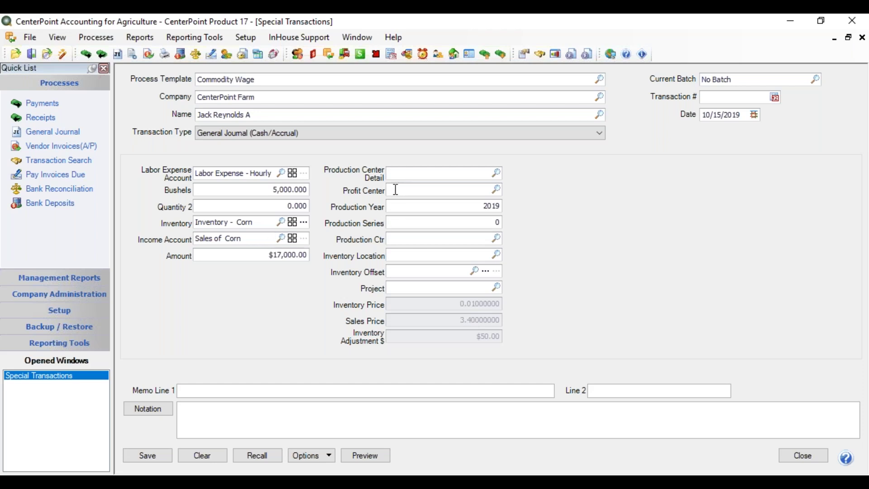
type("Corn")
key("Tab")
left_click(429, 252)
type("Home Bin A")
key("Tab")
- Set the inventory offset account to Change in Raised Crop Invent
type("change")
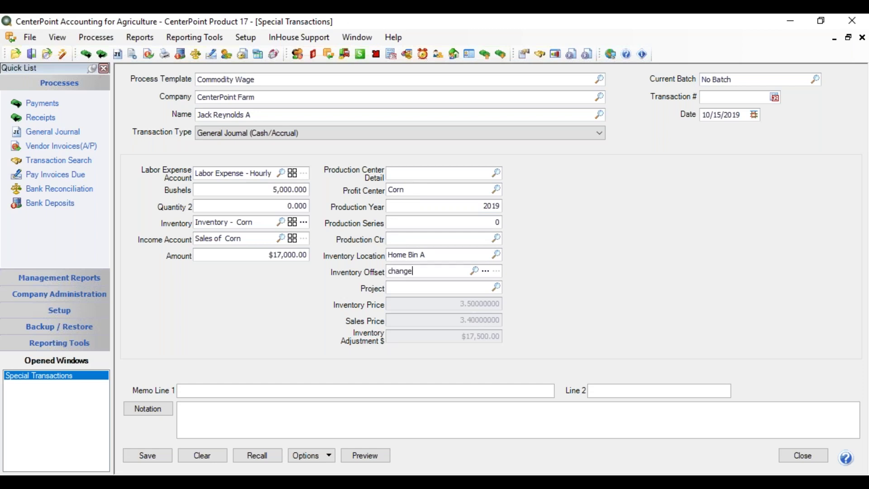
key("Tab")
key("Up")
key("Tab")
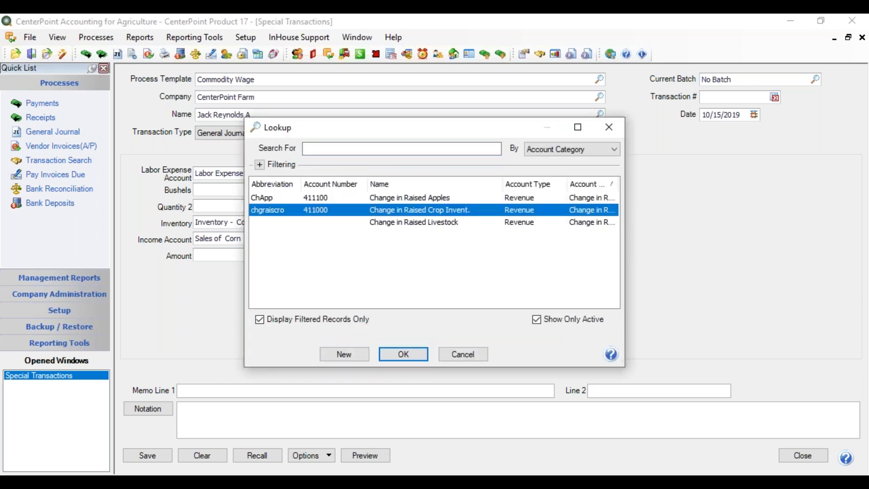
key("Return")
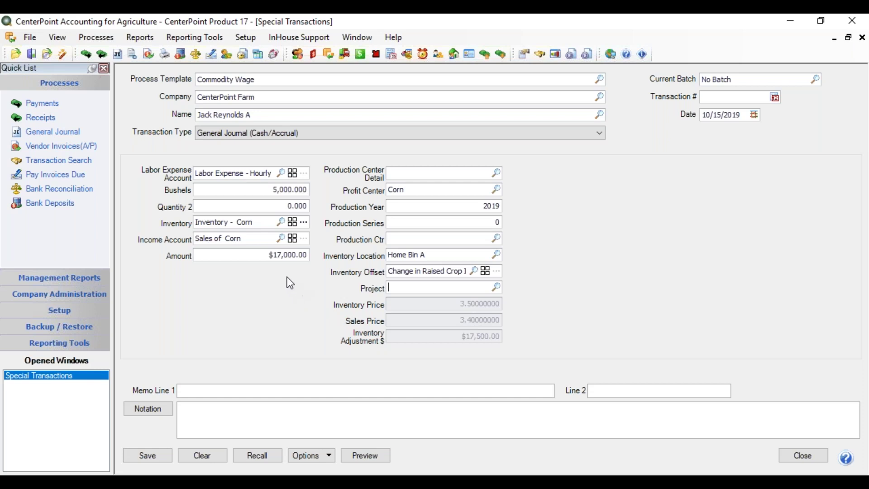
- Preview the commodity wage transaction's quantities, debits and credits, and save the transaction
left_click(367, 460)
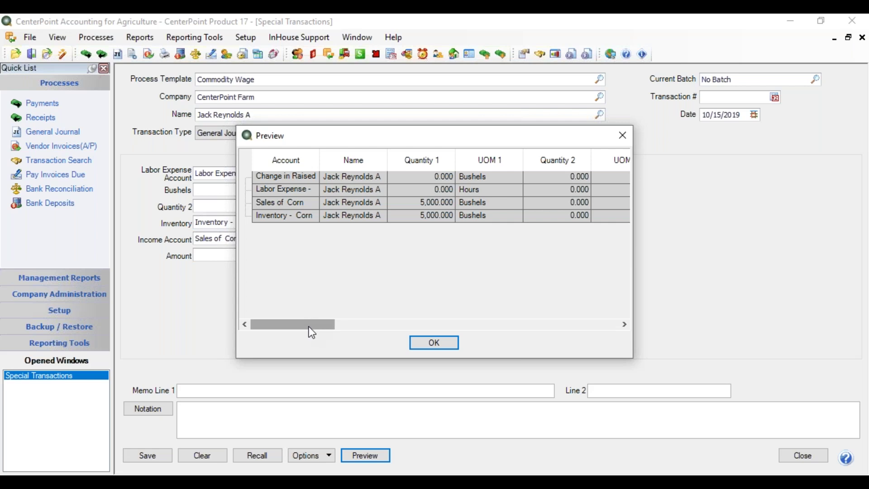
left_click_drag(311, 330, 599, 321)
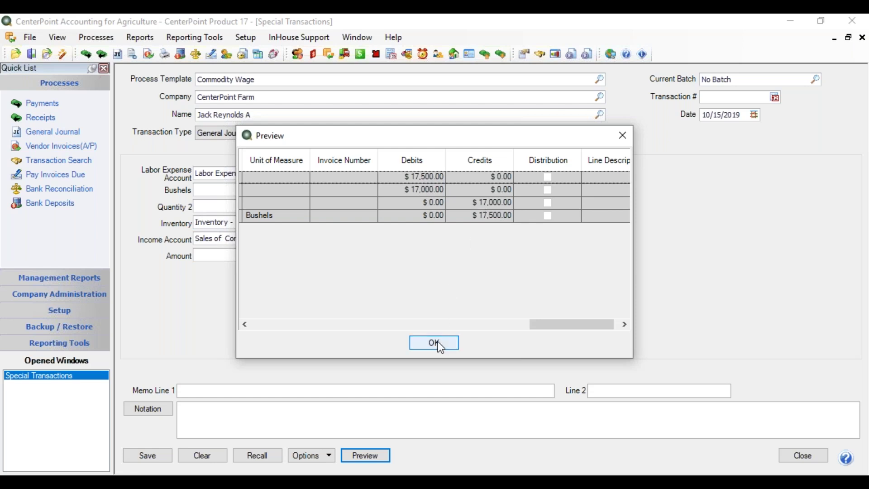
left_click_drag(532, 325, 275, 305)
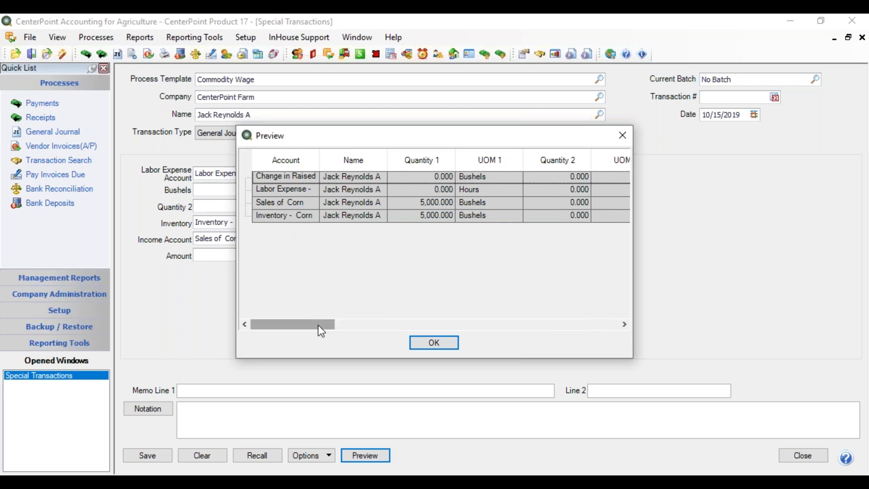
left_click_drag(318, 325, 526, 309)
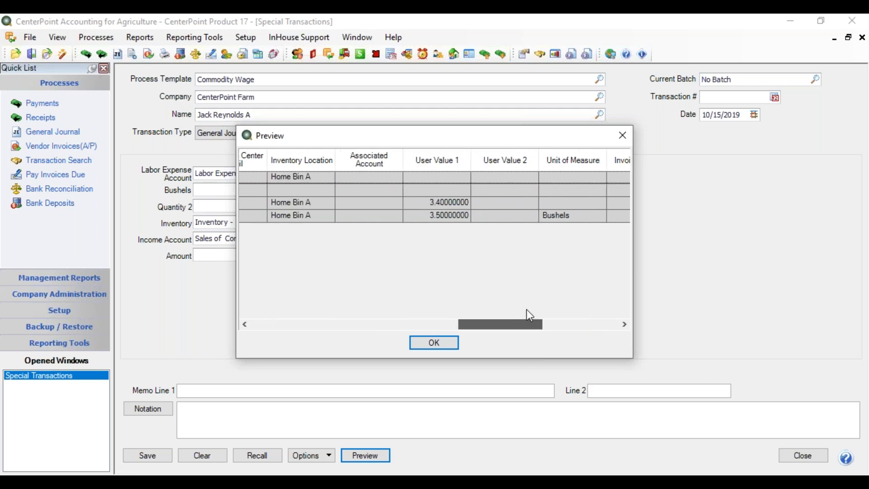
left_click(438, 343)
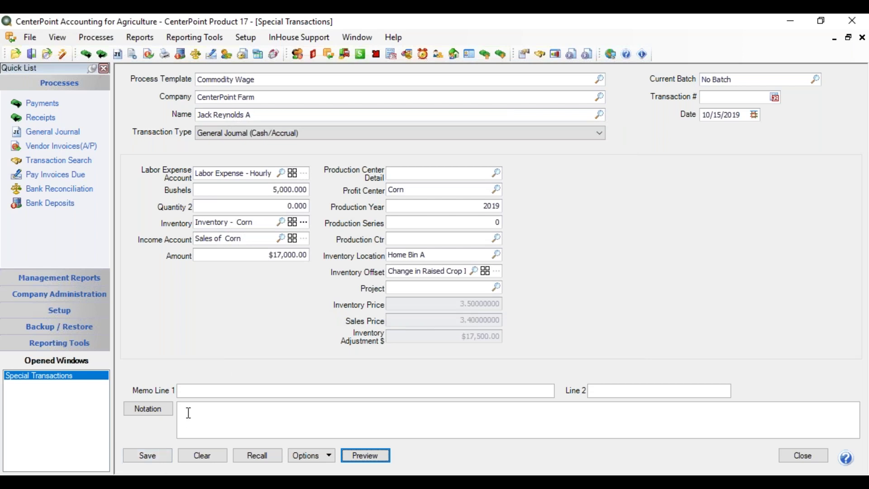
left_click(147, 455)
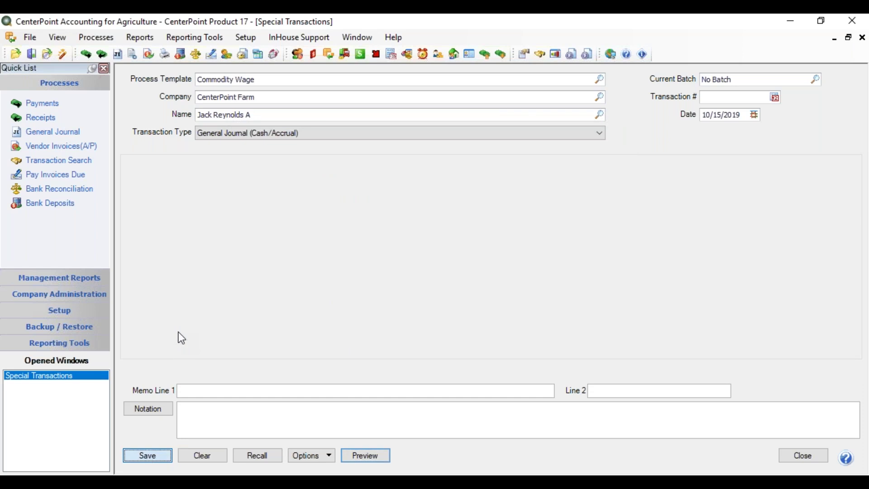